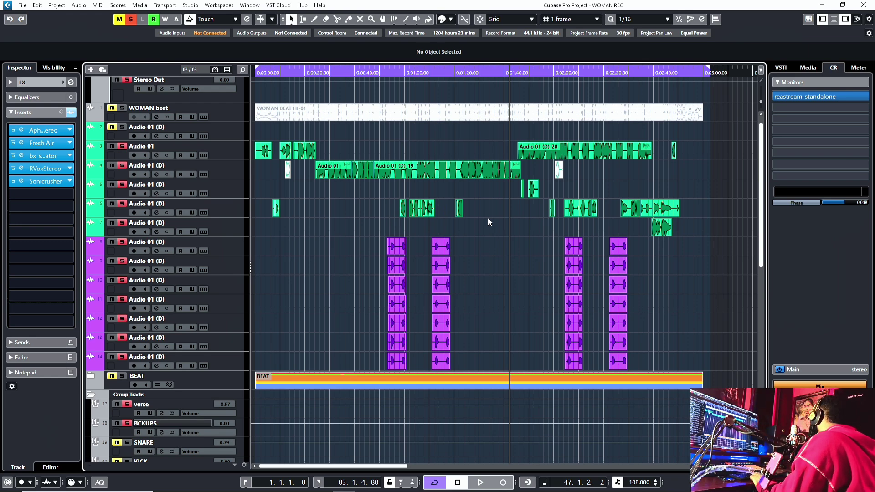
# Step: Look through the project's vocal tracks, BCKUPS and other group tracks, and the FX channels with their volume automation
pyautogui.scroll(-3, 491, 206)
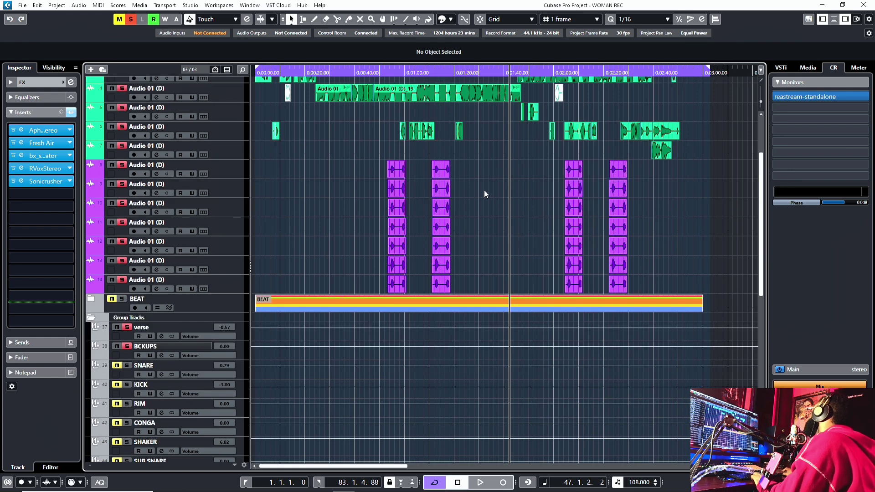
pyautogui.click(479, 71)
pyautogui.scroll(-6, 483, 165)
pyautogui.scroll(6, 349, 336)
pyautogui.click(246, 355)
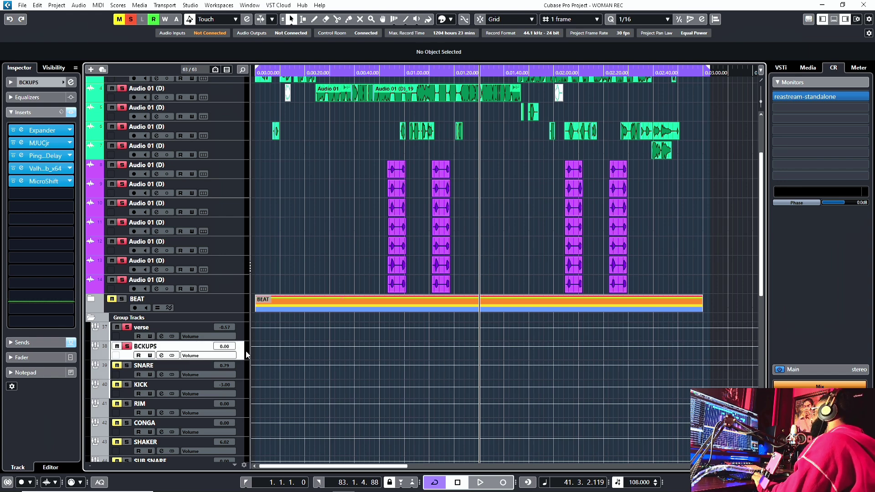
pyautogui.scroll(-10, 246, 355)
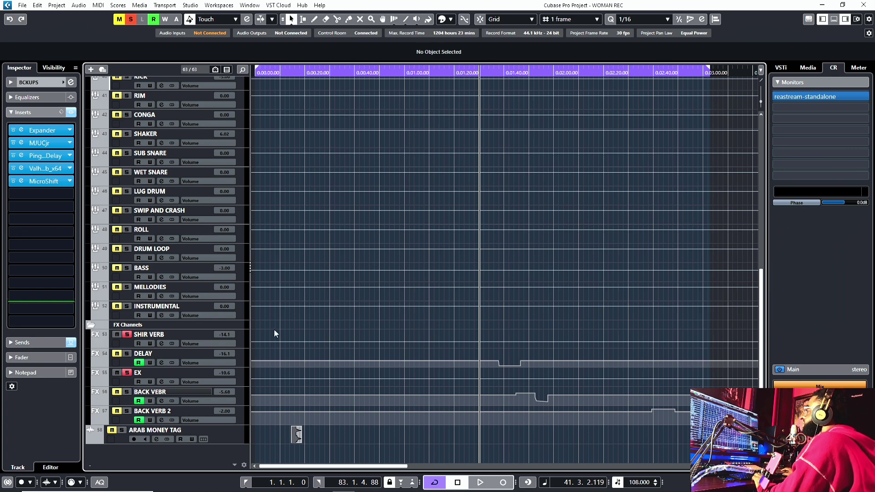
pyautogui.scroll(8, 261, 381)
pyautogui.scroll(-8, 190, 244)
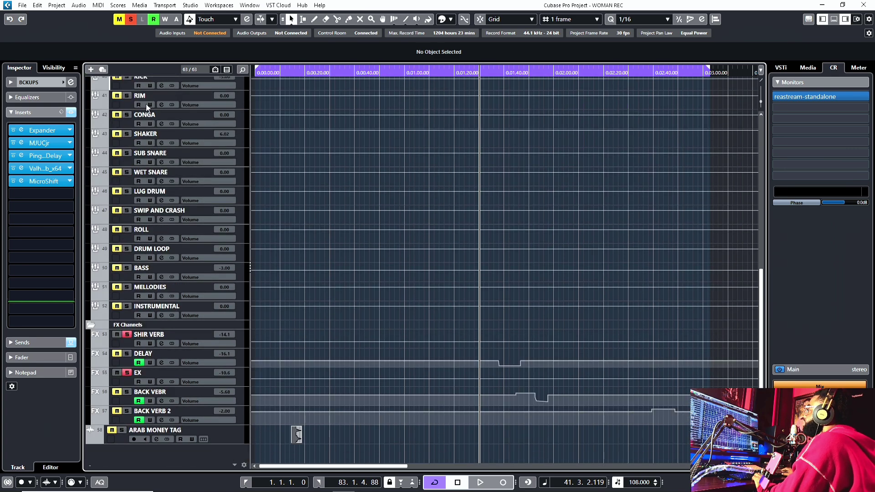
pyautogui.scroll(8, 347, 401)
pyautogui.scroll(-8, 357, 399)
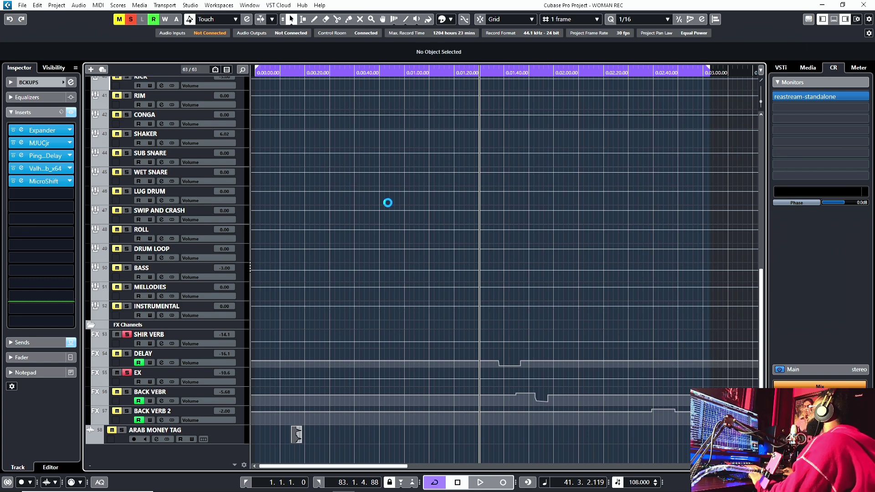
pyautogui.scroll(4, 473, 267)
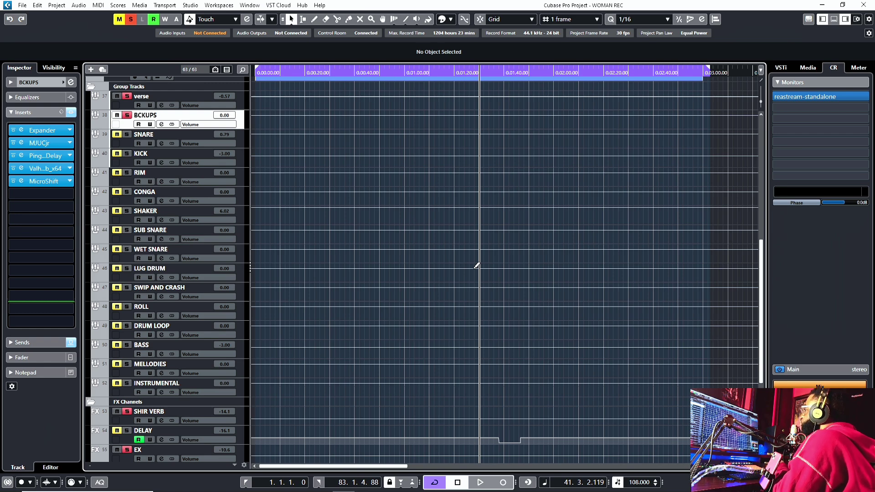
pyautogui.scroll(-4, 477, 266)
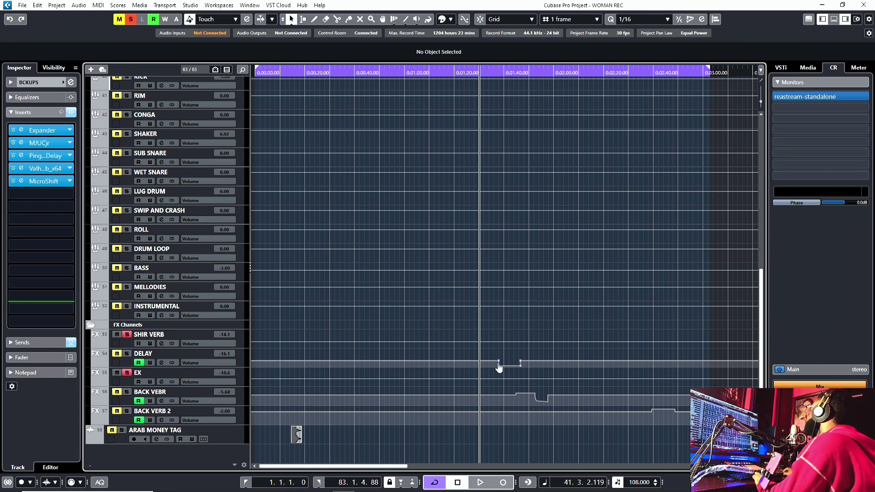
pyautogui.moveTo(500, 365)
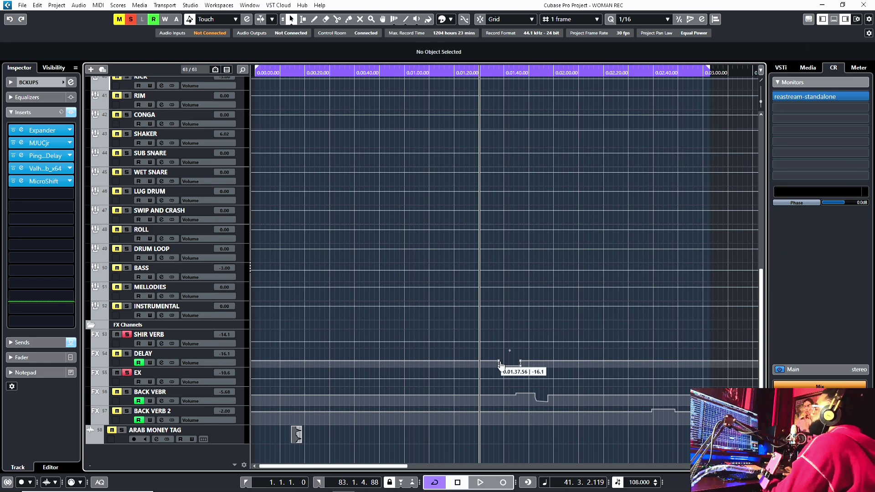
# Step: Select the EX effects channel and place the playhead at the start of the dip in the DELAY volume automation
pyautogui.click(302, 371)
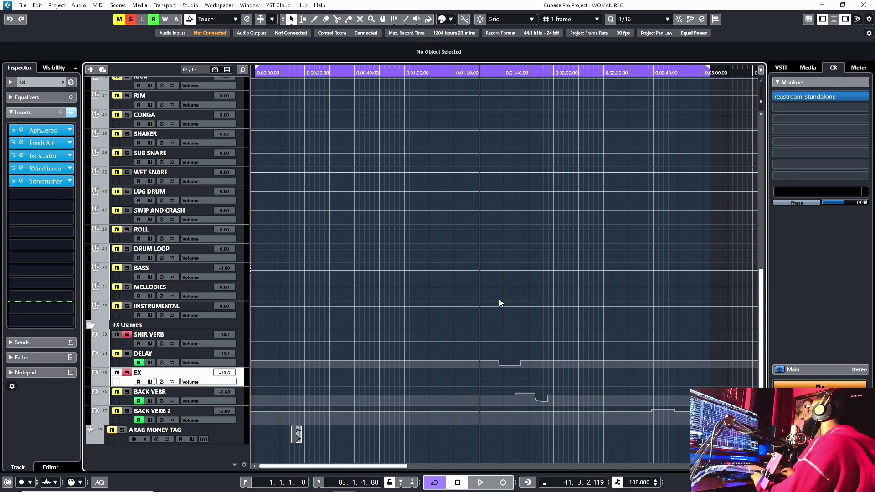
pyautogui.click(501, 72)
pyautogui.scroll(4, 480, 291)
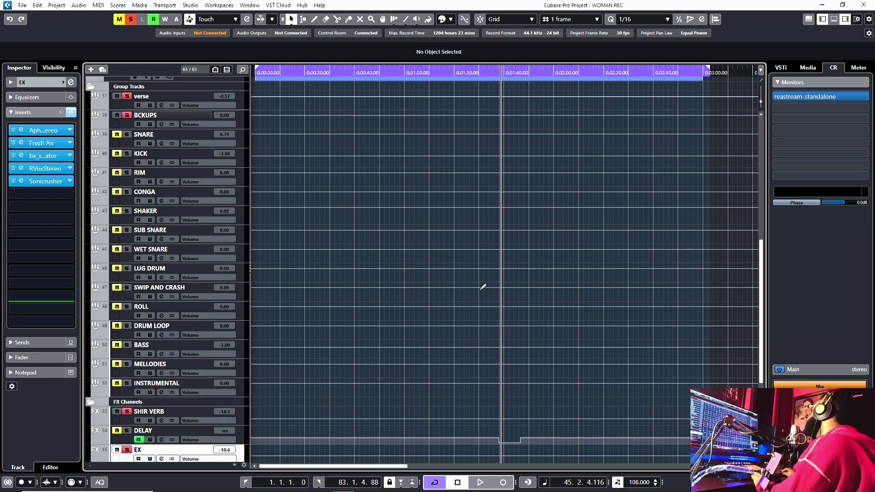
pyautogui.scroll(-4, 478, 301)
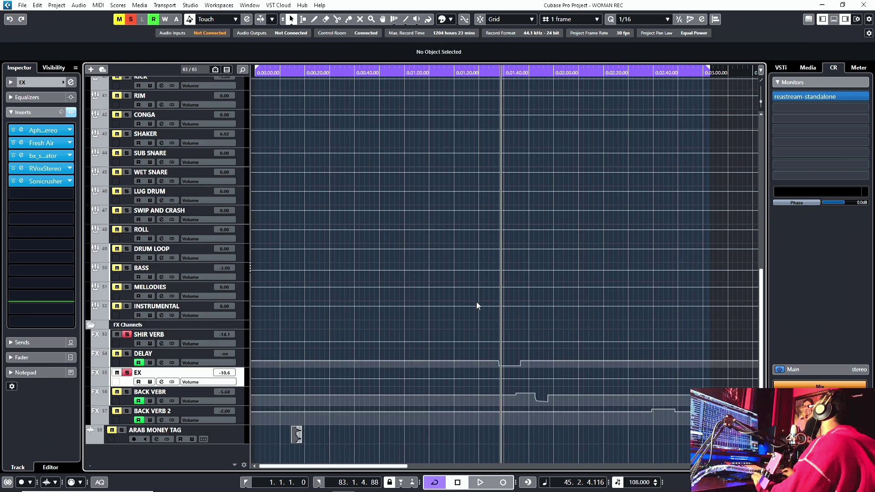
pyautogui.scroll(4, 476, 302)
pyautogui.scroll(-4, 477, 302)
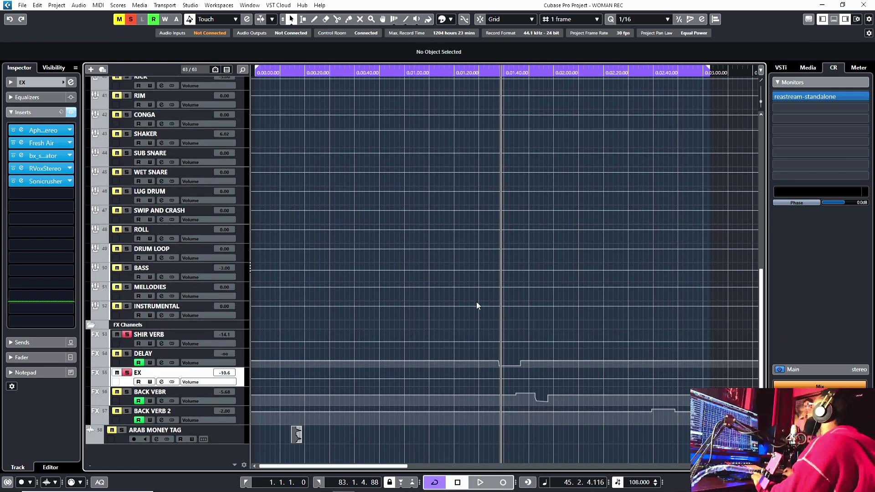
# Step: Open the Sonicrusher insert on the EX channel and place its window over the lower tracks, above the FX channels
pyautogui.click(21, 181)
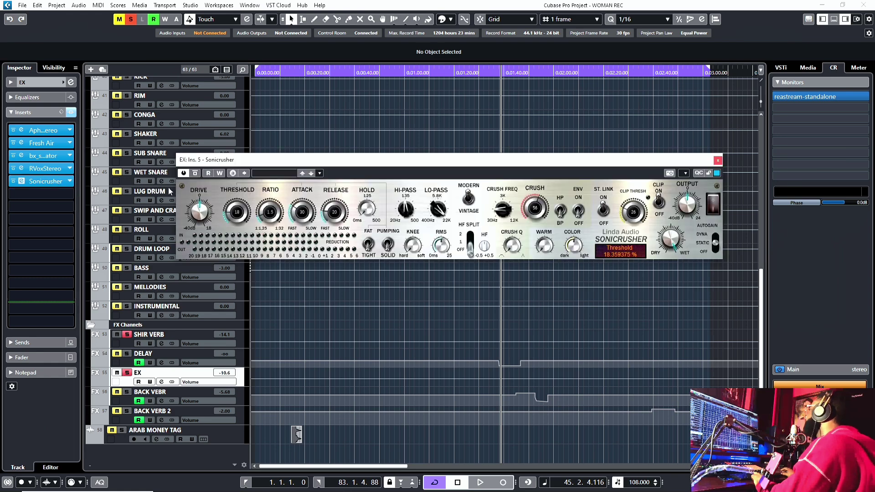
pyautogui.moveTo(411, 165); pyautogui.dragTo(399, 191)
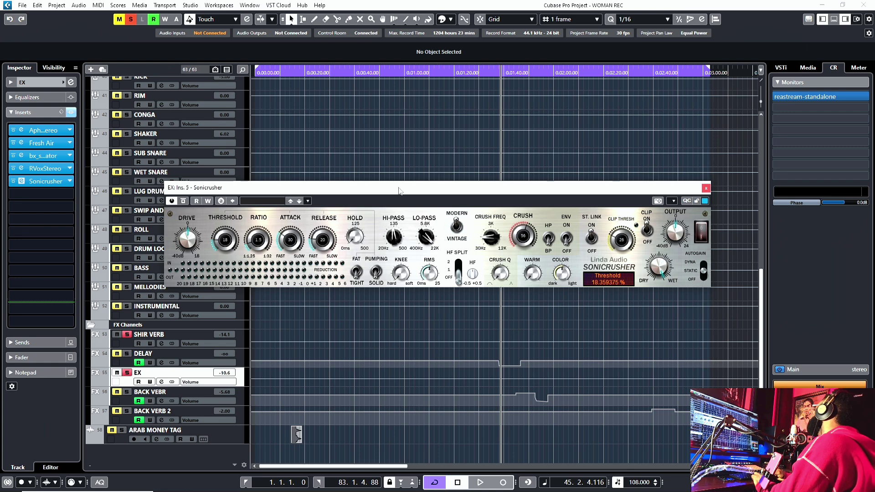
pyautogui.moveTo(399, 191); pyautogui.dragTo(393, 206)
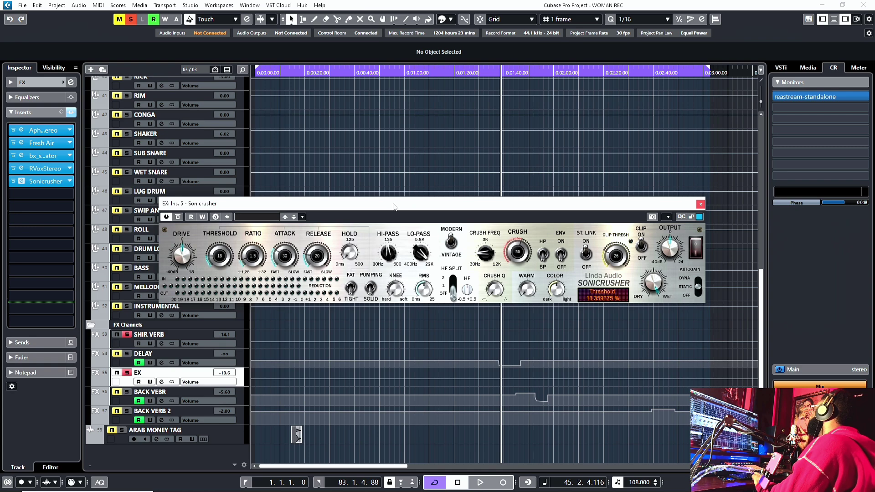
pyautogui.moveTo(395, 207)
pyautogui.mouseDown()
pyautogui.moveTo(393, 213)
pyautogui.moveTo(394, 201)
pyautogui.moveTo(381, 206)
pyautogui.moveTo(396, 212)
pyautogui.mouseUp()
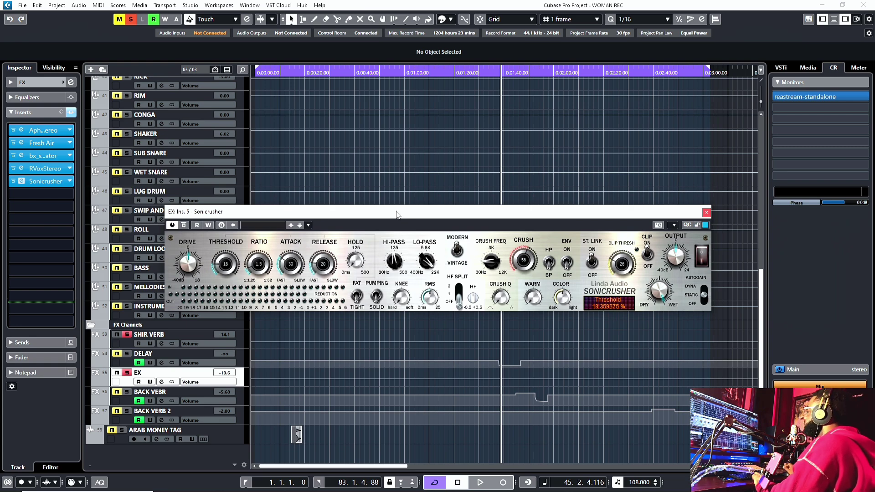
pyautogui.moveTo(397, 214); pyautogui.dragTo(390, 229)
# Step: Play the soloed vocals from bar 45 and compare the sound with Sonicrusher bypassed and active
pyautogui.press('space')
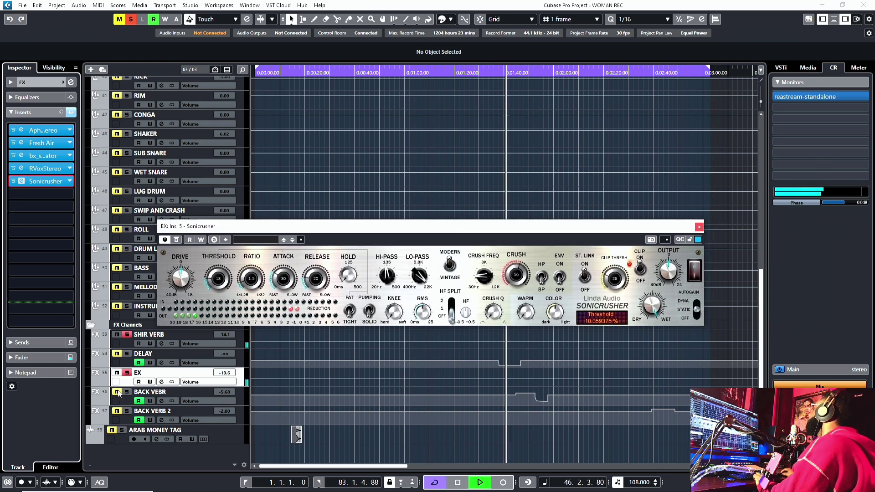
pyautogui.press('space')
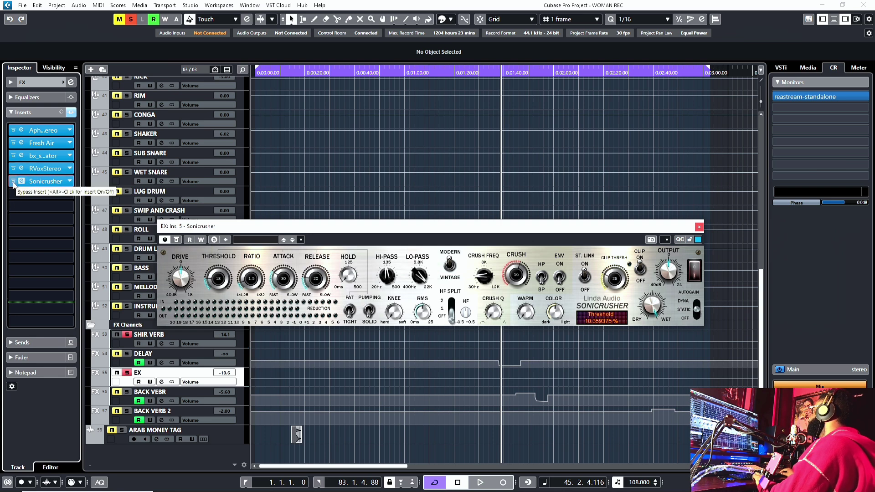
pyautogui.click(13, 181)
pyautogui.press('space')
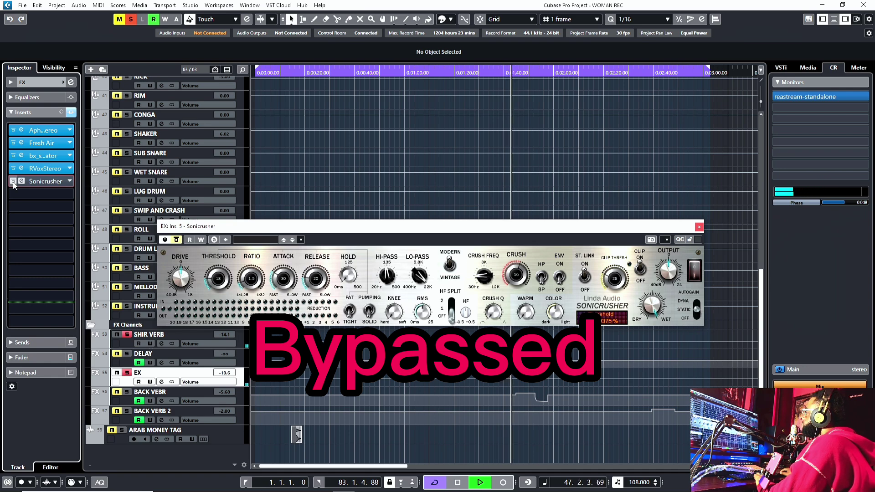
pyautogui.click(14, 181)
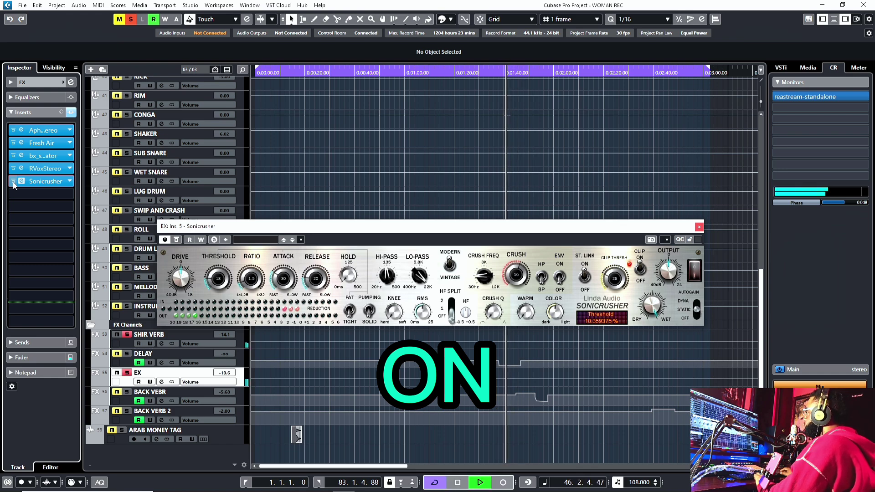
pyautogui.click(13, 182)
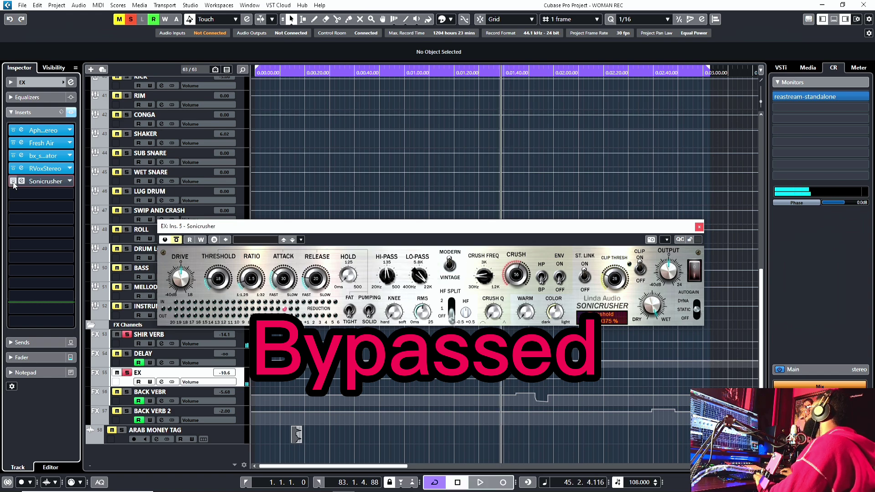
pyautogui.click(13, 182)
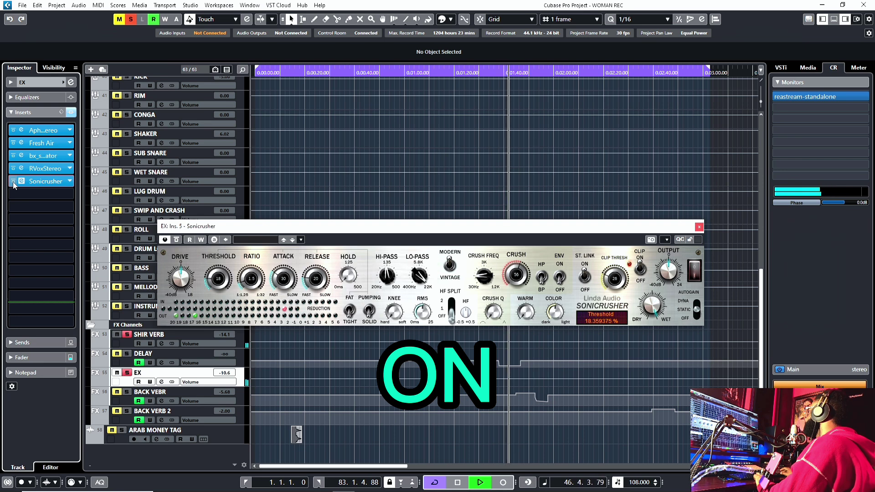
# Step: Set Sonicrusher's Attack to about 15.94 % and audition the vocals from bar 12
pyautogui.moveTo(283, 279); pyautogui.dragTo(284, 298)
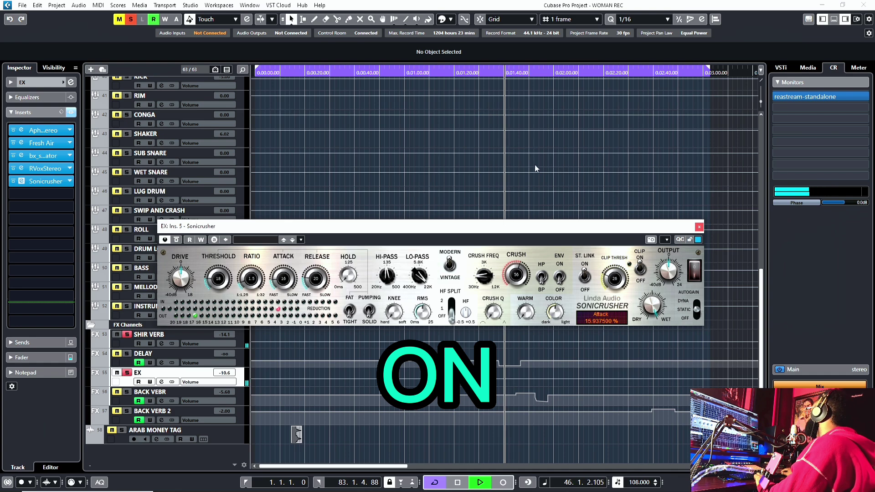
pyautogui.scroll(5, 314, 118)
pyautogui.press('space')
pyautogui.click(317, 70)
pyautogui.scroll(6, 333, 112)
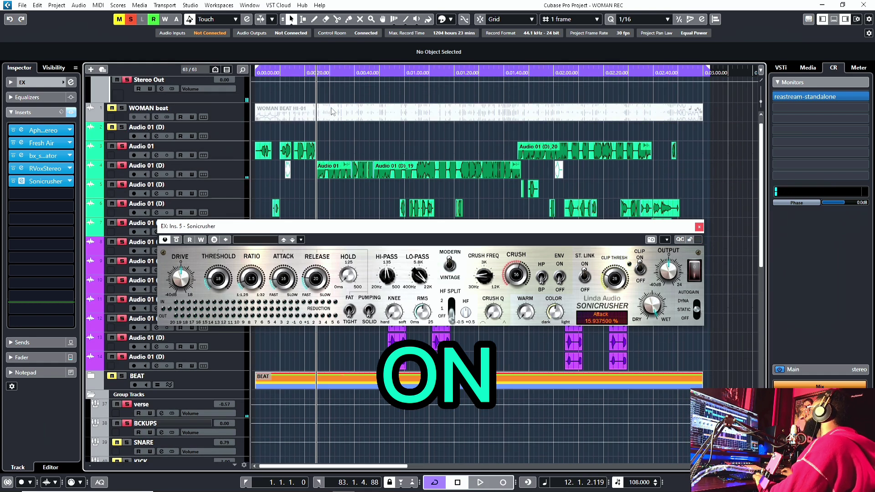
pyautogui.scroll(-3, 152, 192)
pyautogui.press('space')
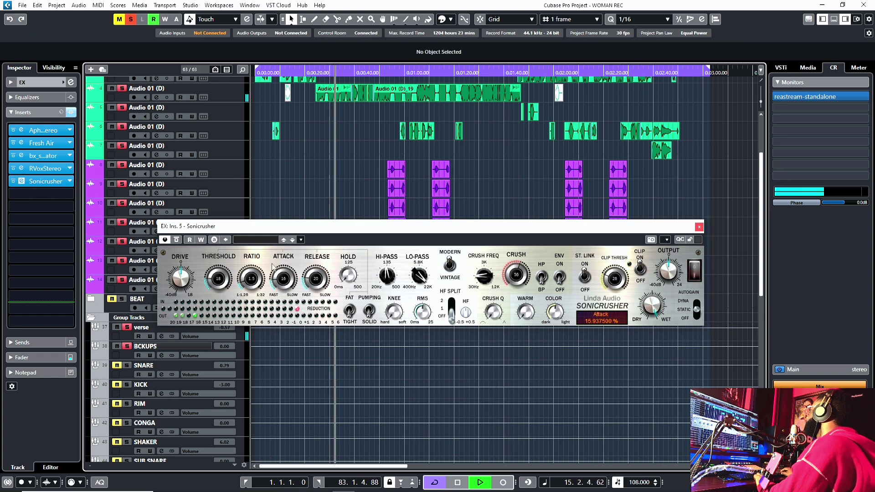
pyautogui.press('space')
# Step: Compare the vocals from bar 12 with Sonicrusher bypassed and reactivated
pyautogui.click(14, 181)
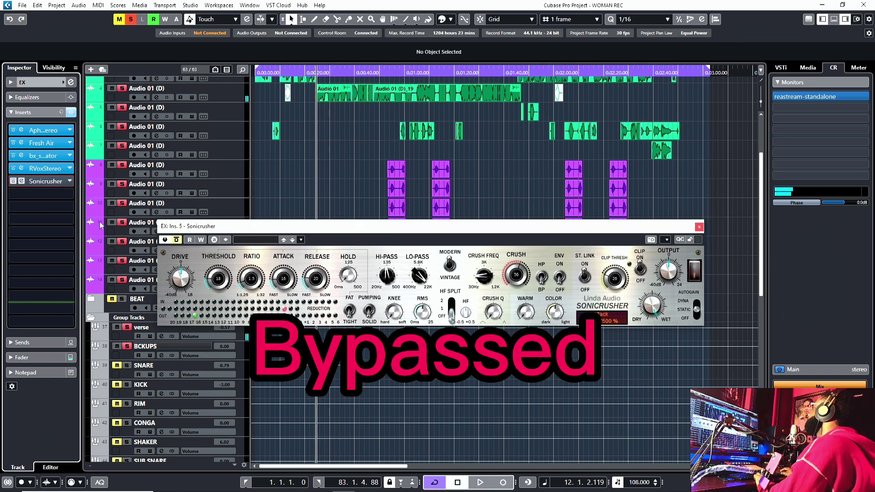
pyautogui.press('space')
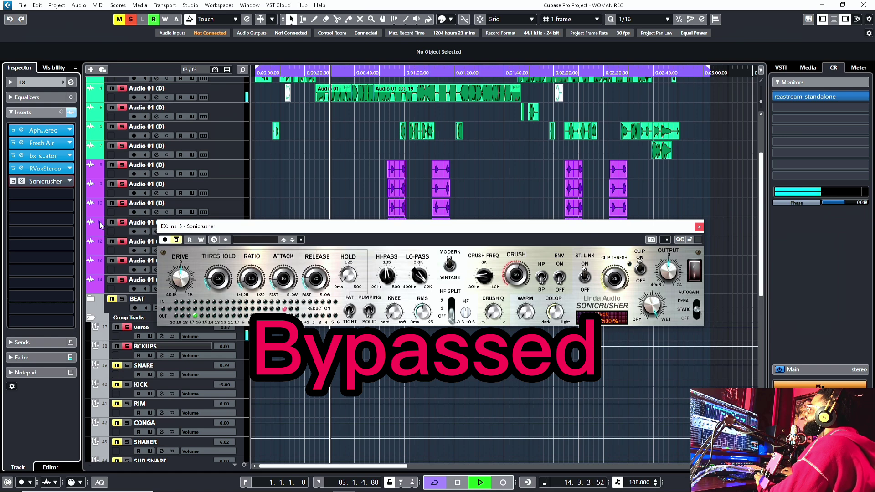
pyautogui.press('space')
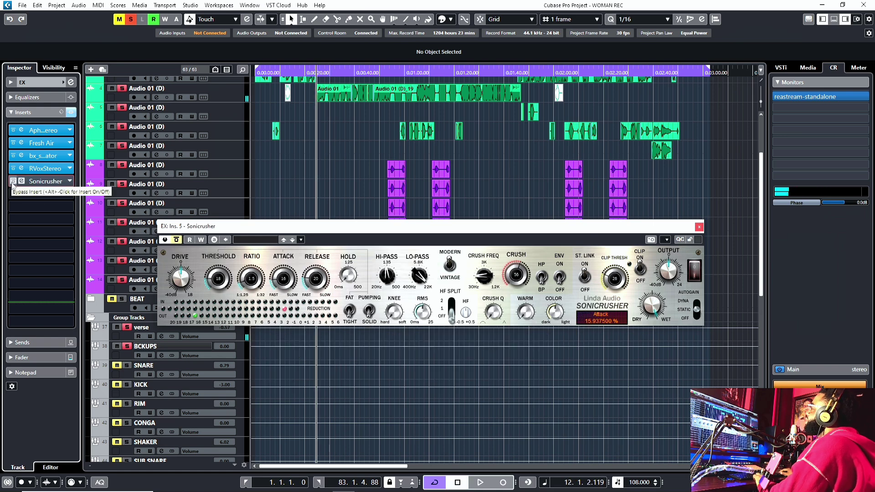
pyautogui.click(13, 181)
pyautogui.press('space')
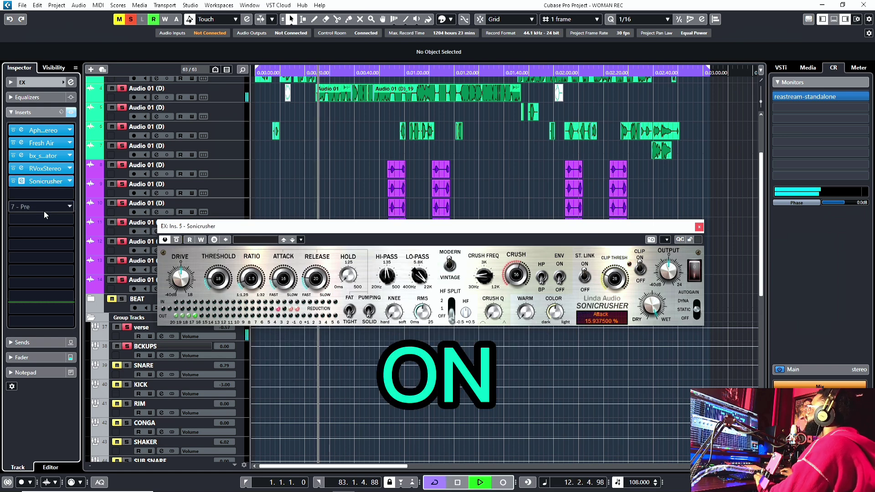
pyautogui.moveTo(45, 207); pyautogui.dragTo(64, 232)
pyautogui.press('space')
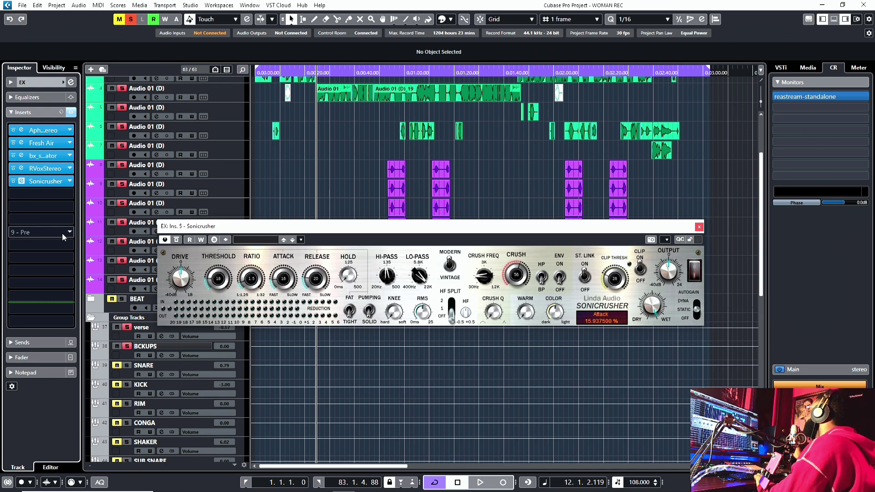
# Step: Move the Sonicrusher window lower and deactivate all solo states in the project
pyautogui.moveTo(424, 232); pyautogui.dragTo(409, 231)
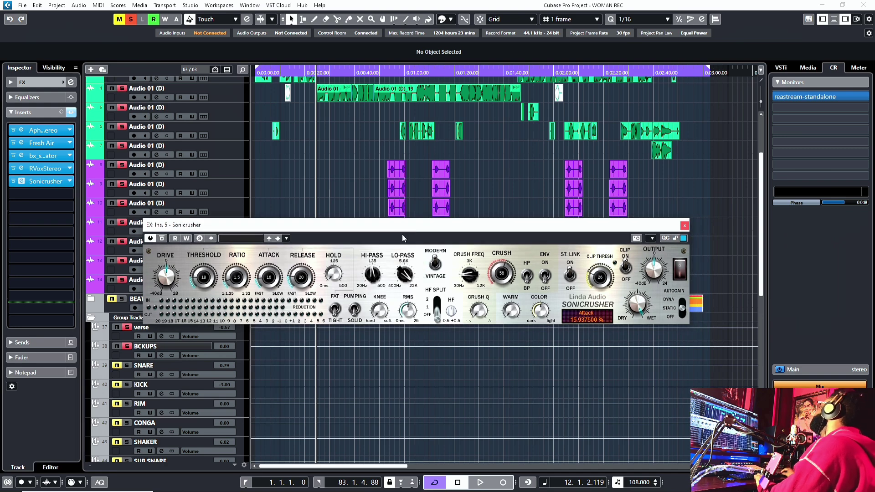
pyautogui.moveTo(384, 229)
pyautogui.mouseDown()
pyautogui.moveTo(383, 215)
pyautogui.moveTo(381, 244)
pyautogui.mouseUp()
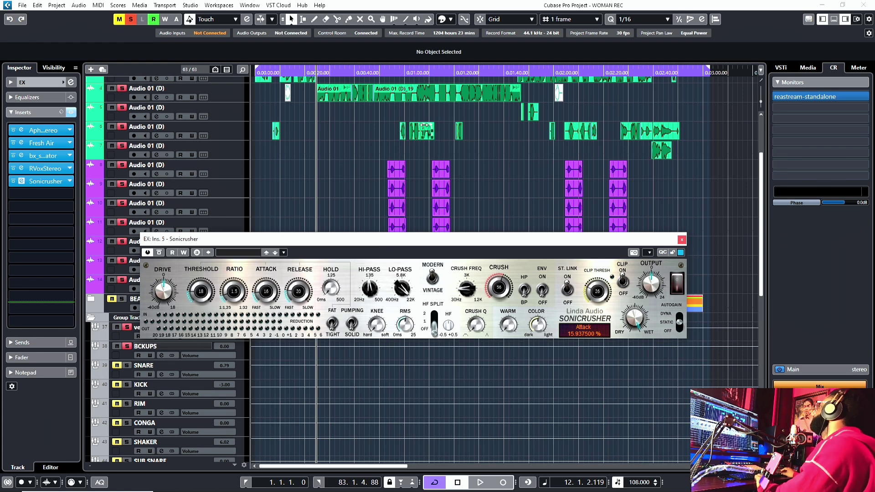
pyautogui.press('space')
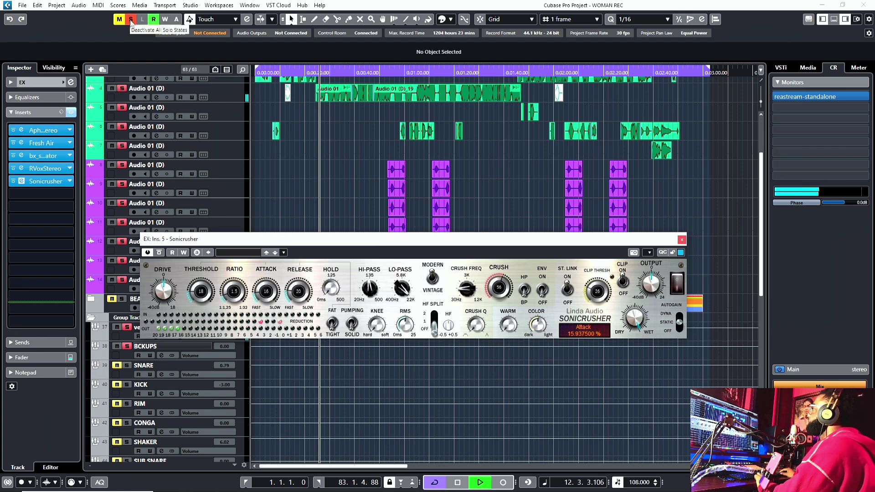
pyautogui.click(131, 21)
pyautogui.press('space')
pyautogui.scroll(5, 236, 150)
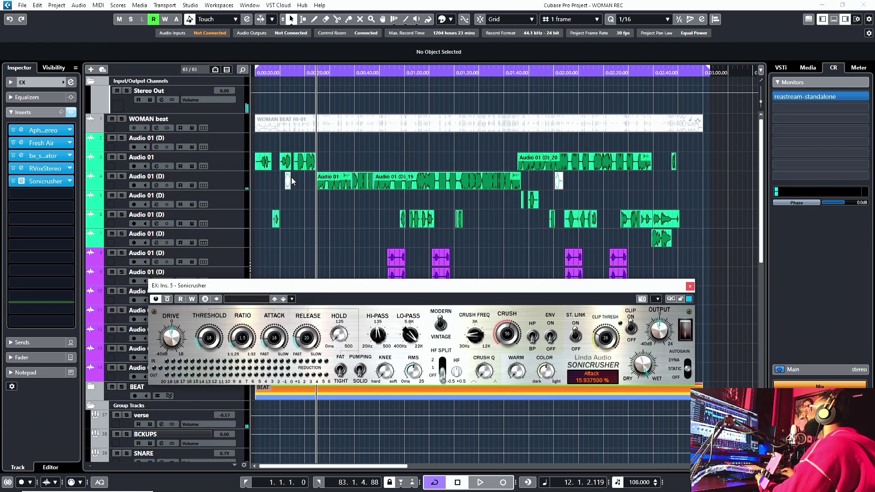
pyautogui.scroll(-8, 279, 170)
pyautogui.scroll(3, 279, 169)
pyautogui.scroll(-2, 279, 169)
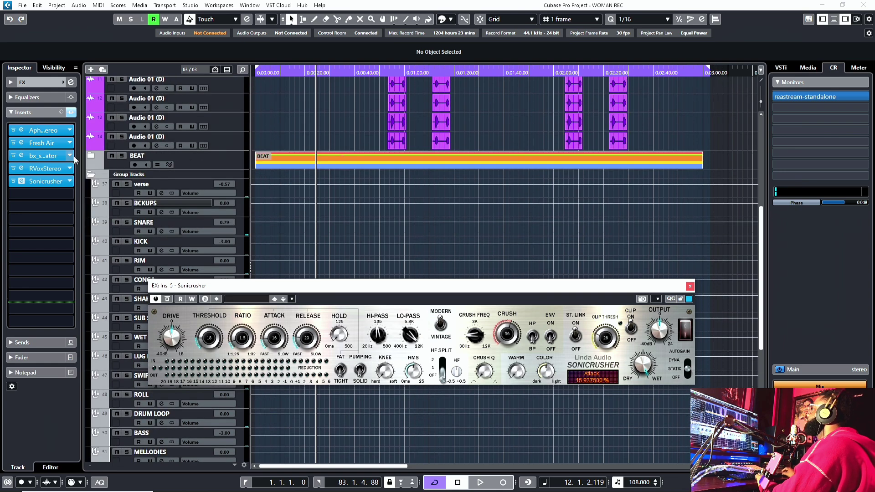
# Step: Expand the BEAT folder and enlarge its track rows so the individual beat waveforms can be read
pyautogui.scroll(2, 279, 169)
pyautogui.scroll(-5, 351, 168)
pyautogui.scroll(5, 351, 168)
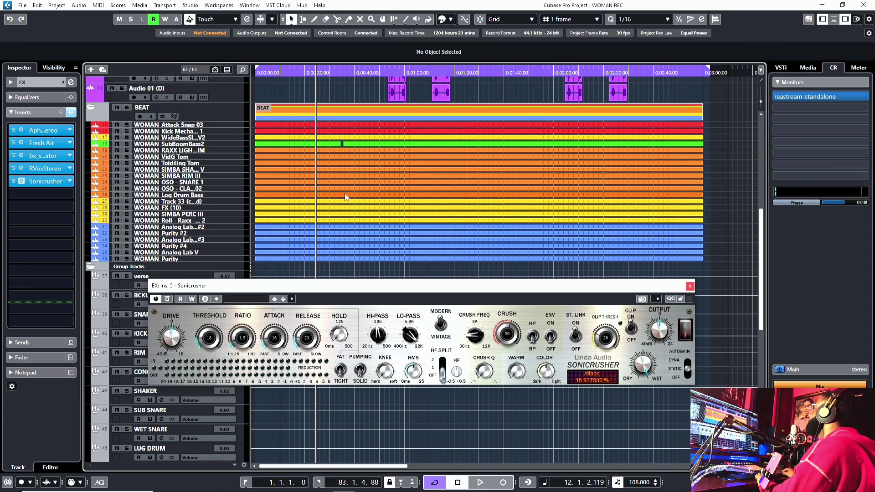
pyautogui.hotkey('shift', 'h')
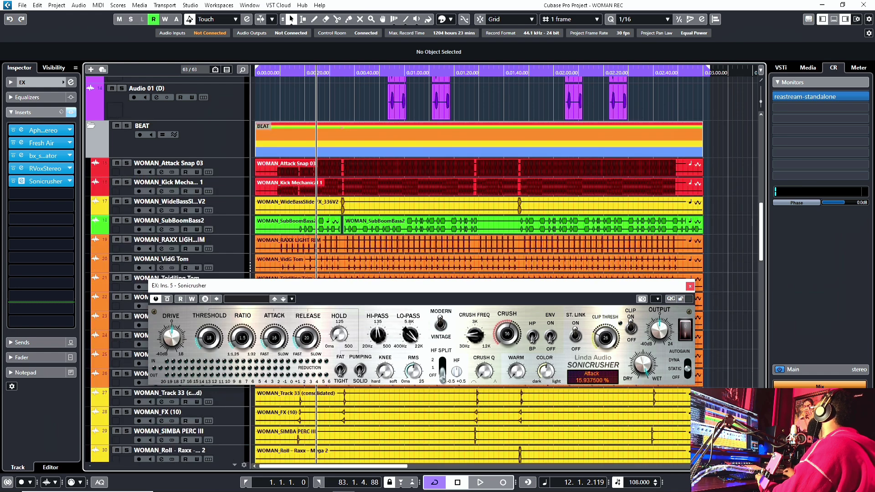
# Step: Solo the WOMAN Analog Lab and Purity tracks and audition them together with the vocals
pyautogui.moveTo(394, 299); pyautogui.dragTo(641, 294)
pyautogui.scroll(-5, 339, 247)
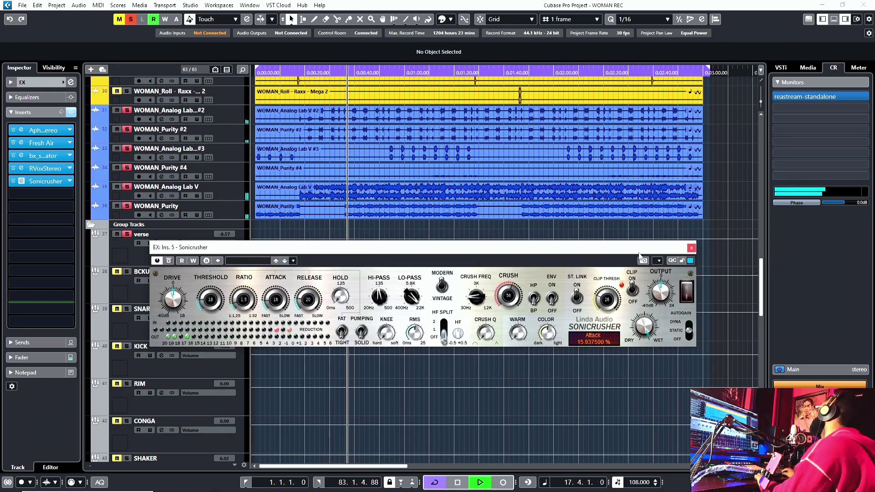
pyautogui.moveTo(410, 246); pyautogui.dragTo(313, 325)
pyautogui.scroll(3, 504, 273)
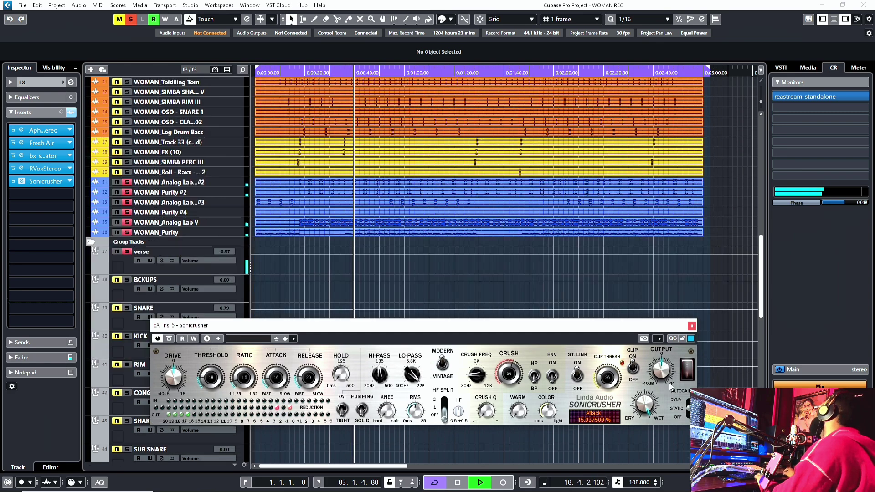
pyautogui.hotkey('shift', 'g')
pyautogui.press('space')
pyautogui.moveTo(497, 326); pyautogui.dragTo(513, 321)
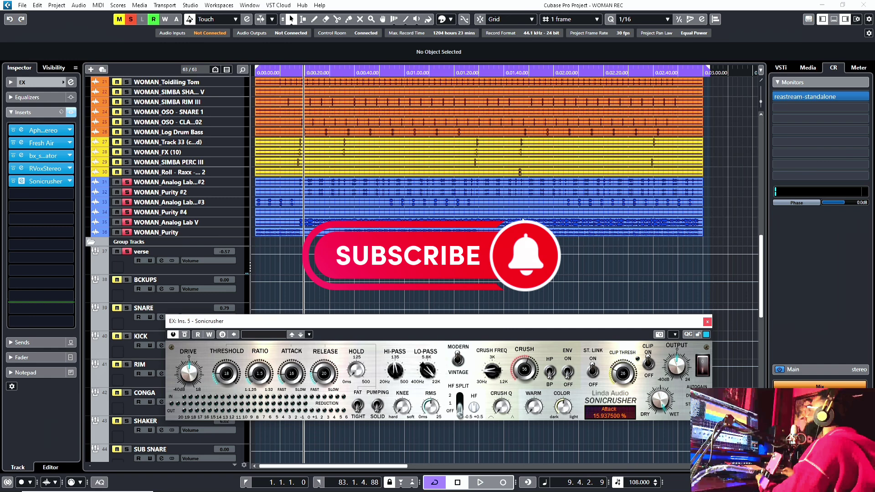
# Step: Close the Sonicrusher window and shrink the track rows to fit the beat, group and FX channel tracks in view
pyautogui.scroll(6, 509, 315)
pyautogui.scroll(-4, 456, 301)
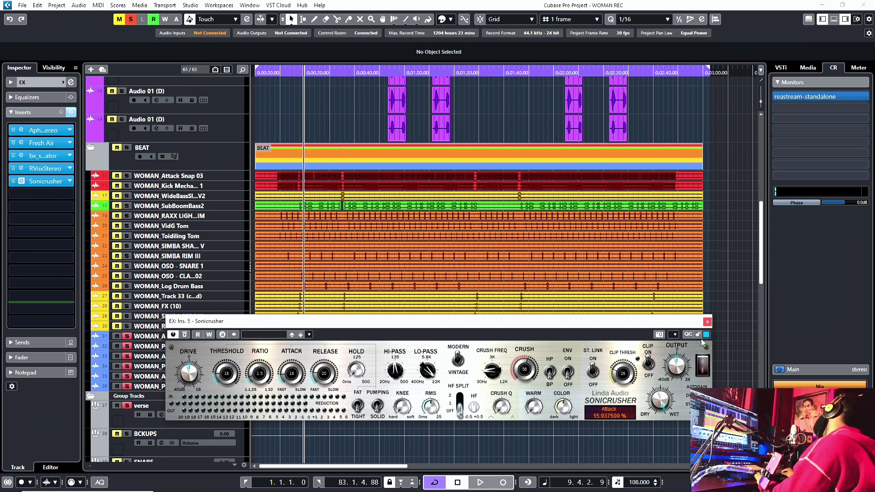
pyautogui.click(707, 322)
pyautogui.scroll(-10, 418, 301)
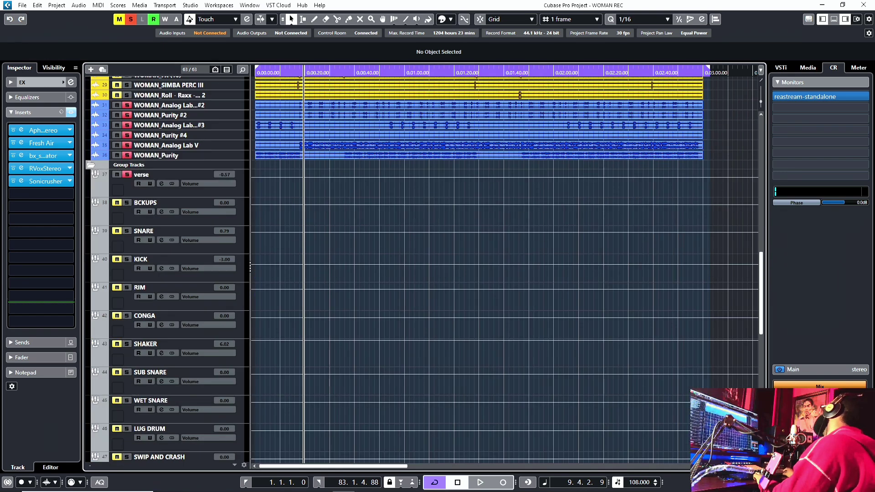
pyautogui.hotkey('alt', 'Up')
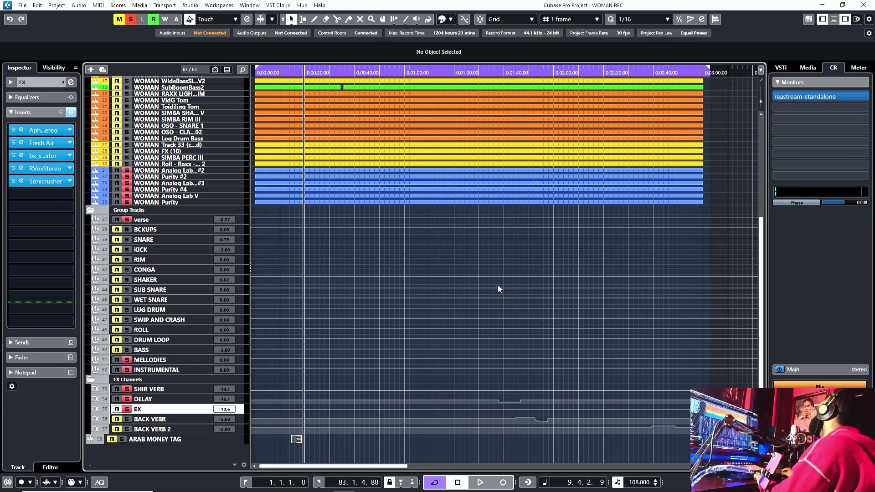
# Step: Reopen Sonicrusher on the EX channel and play the soloed vocals and melody tracks from the project start
pyautogui.press('Home')
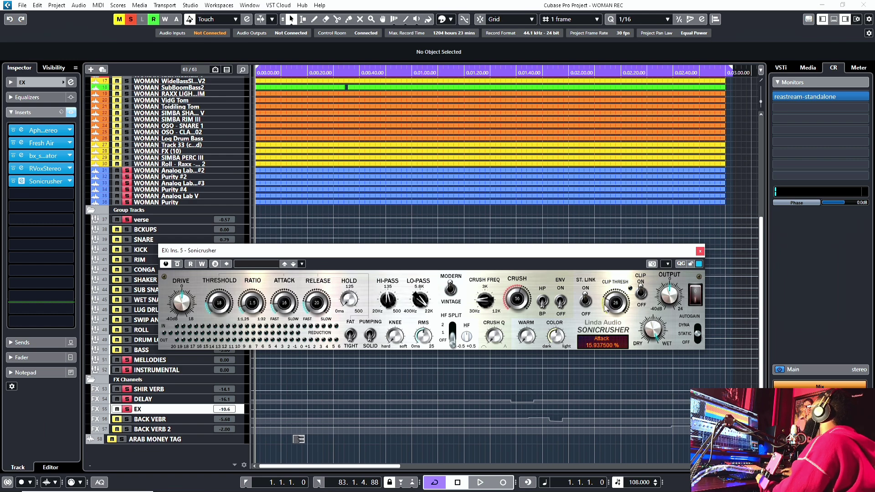
pyautogui.moveTo(465, 256); pyautogui.dragTo(496, 248)
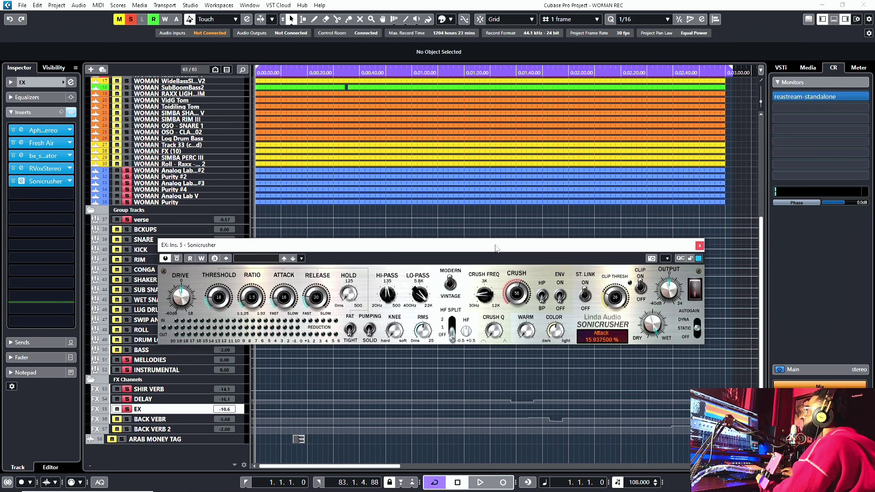
pyautogui.scroll(4, 360, 165)
pyautogui.scroll(-4, 360, 165)
pyautogui.moveTo(435, 246)
pyautogui.mouseDown()
pyautogui.moveTo(455, 298)
pyautogui.moveTo(436, 276)
pyautogui.moveTo(434, 240)
pyautogui.mouseUp()
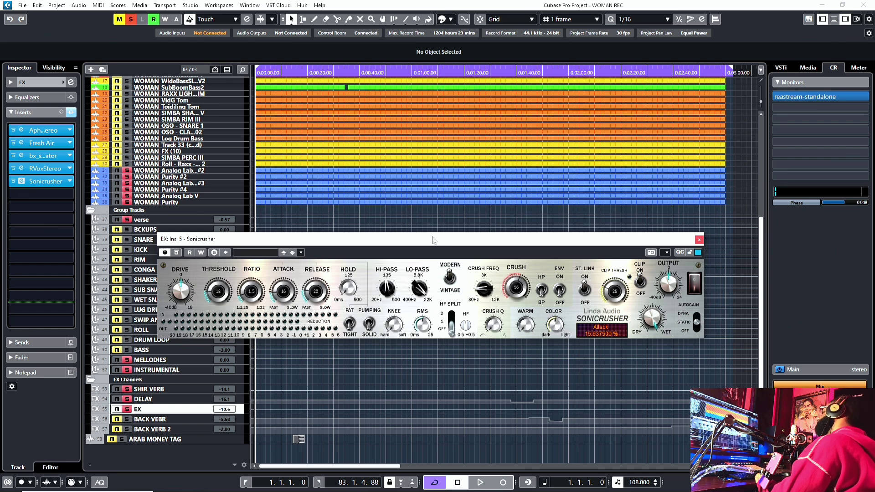
pyautogui.press('space')
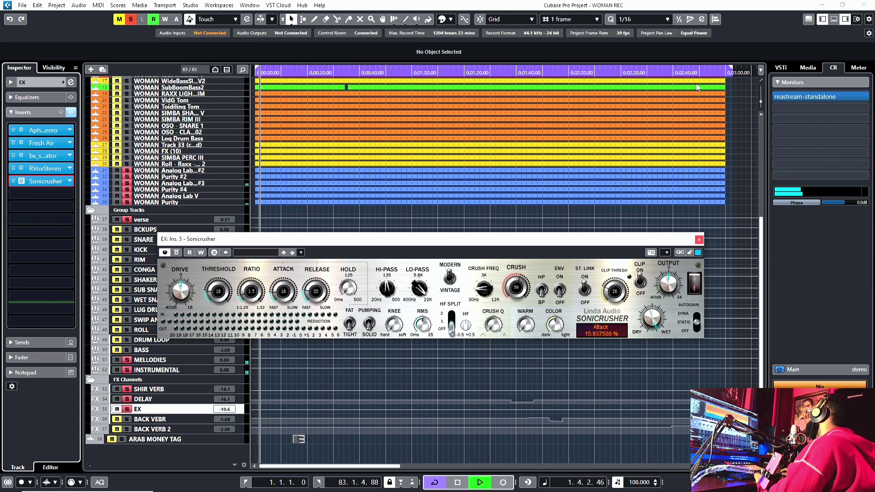
pyautogui.moveTo(609, 242); pyautogui.dragTo(631, 243)
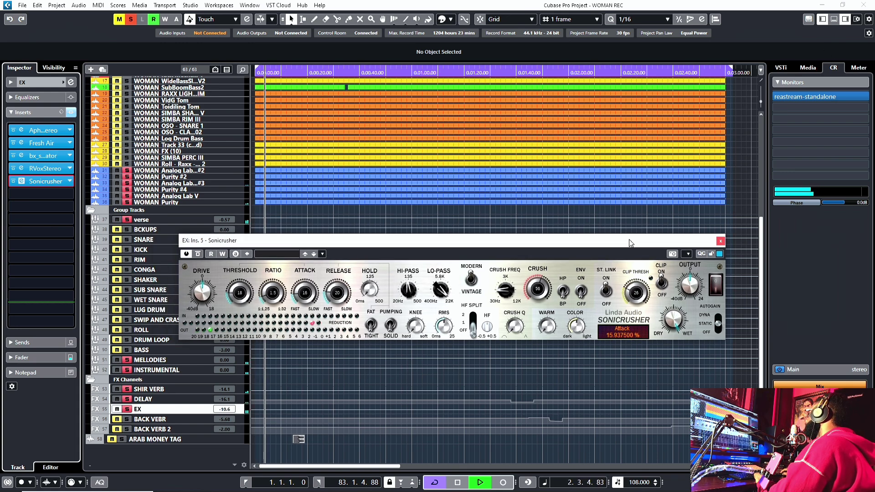